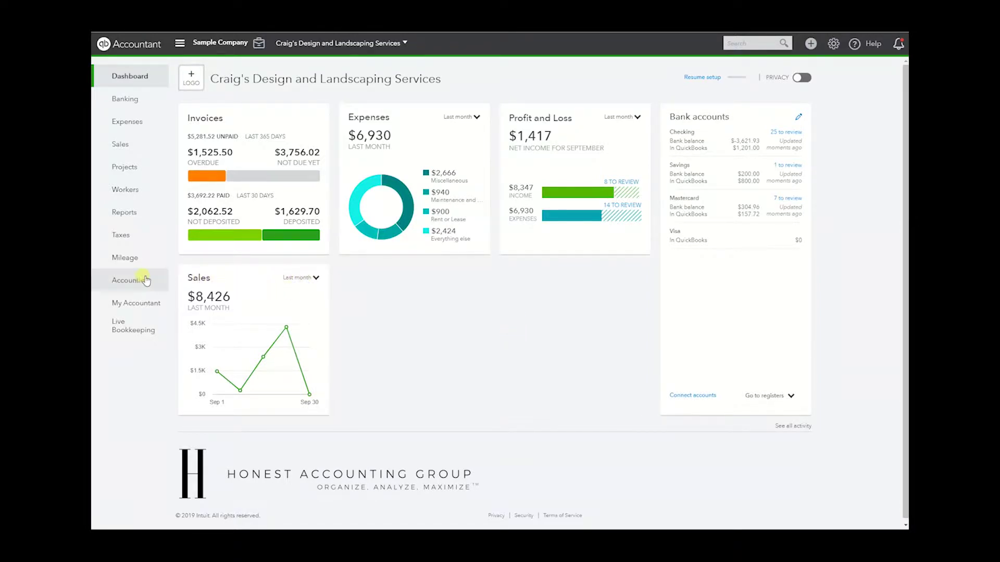
Step: Open the Reconcile page from the Accounting menu and choose Checking as the account
left_click(271, 310)
mouse_move(157, 287)
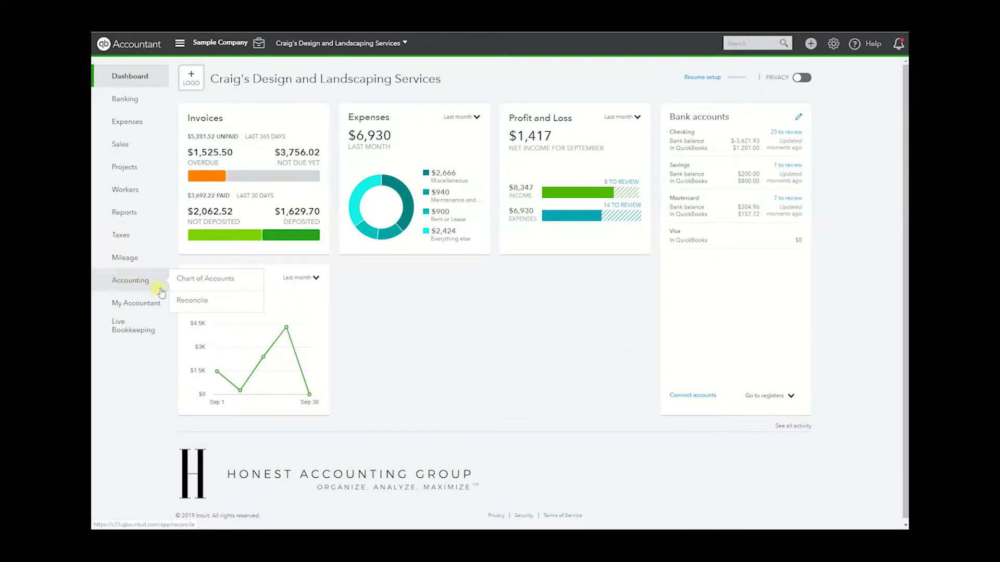
left_click(186, 305)
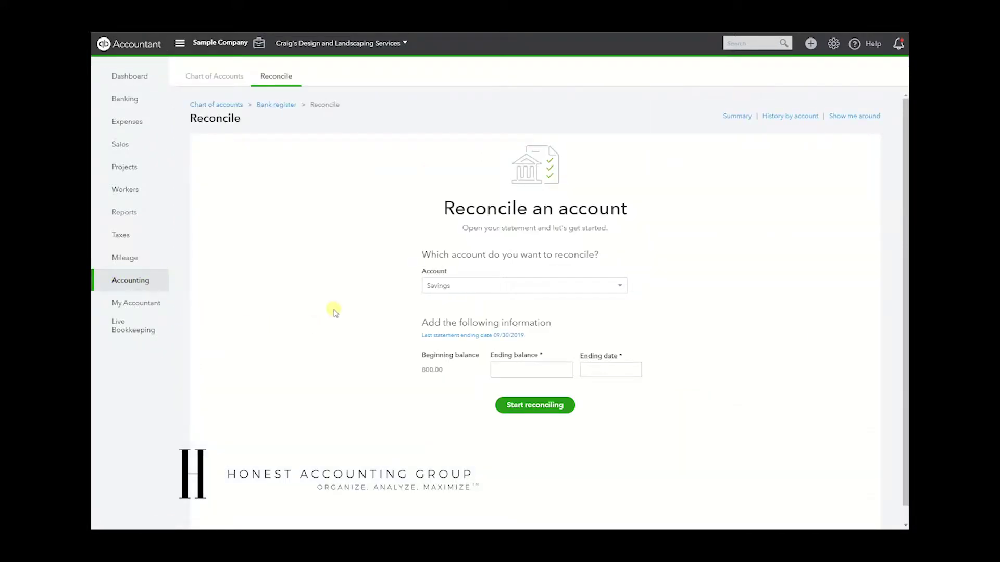
left_click(462, 291)
left_click(465, 303)
Step: Reselect Checking, note its 2,124.50 beginning balance and required ending fields, then open the summary
left_click(447, 288)
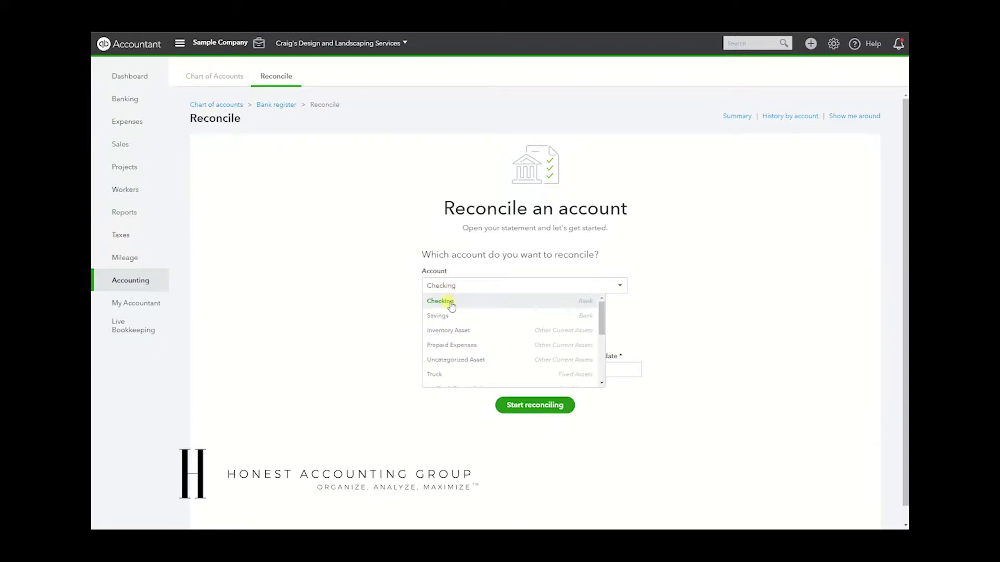
left_click(451, 302)
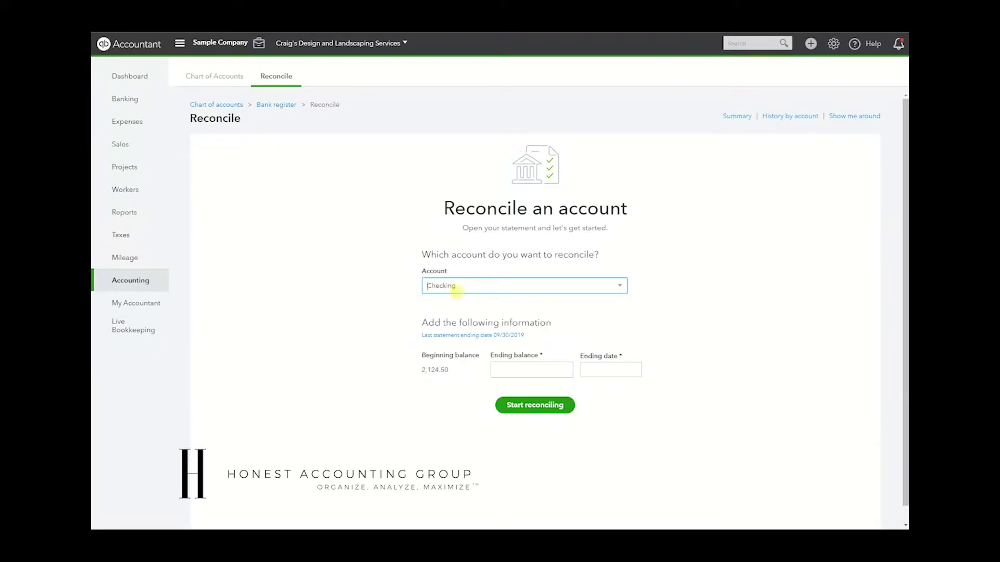
left_click(382, 341)
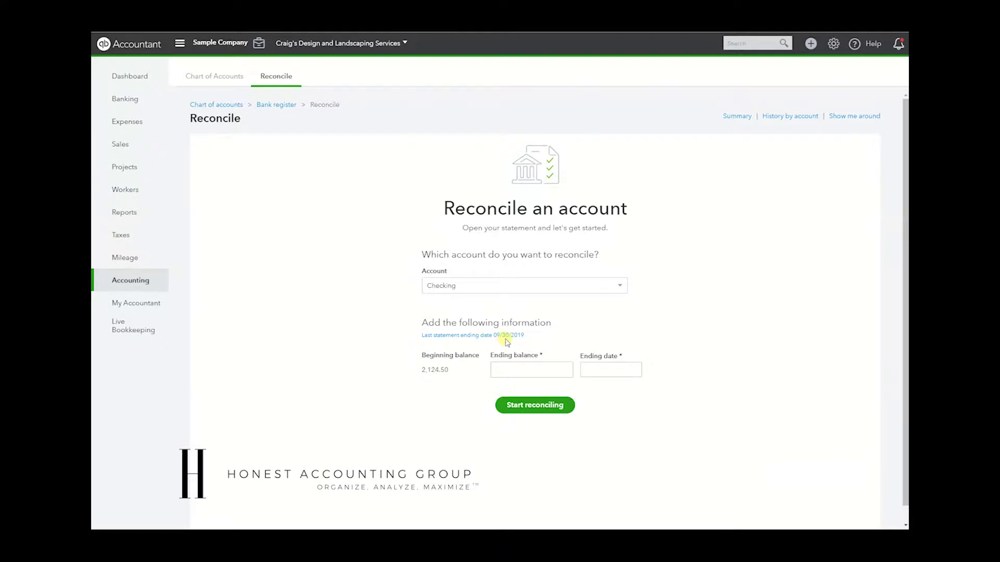
left_click_drag(448, 371, 422, 370)
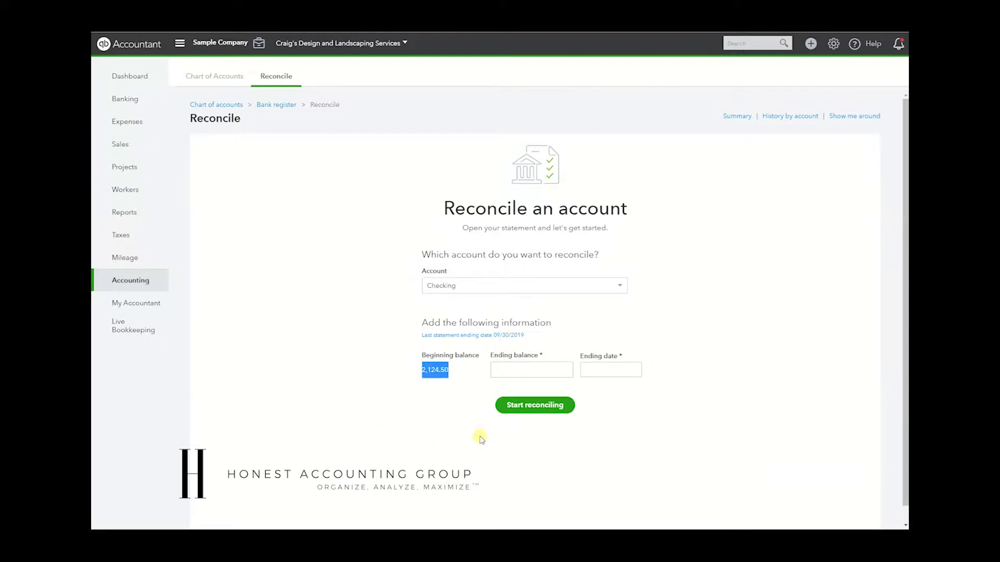
left_click(508, 369)
left_click(604, 370)
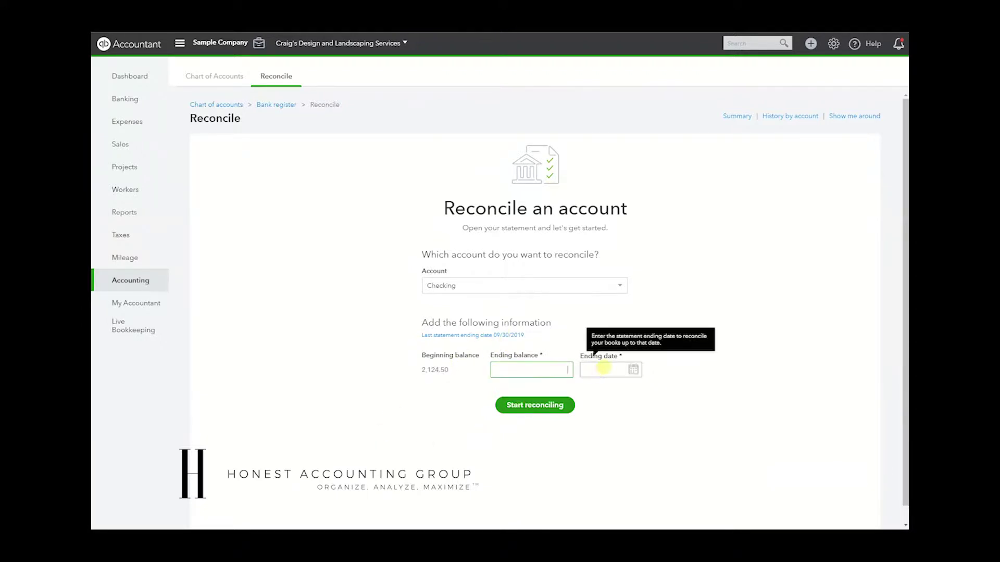
left_click(622, 407)
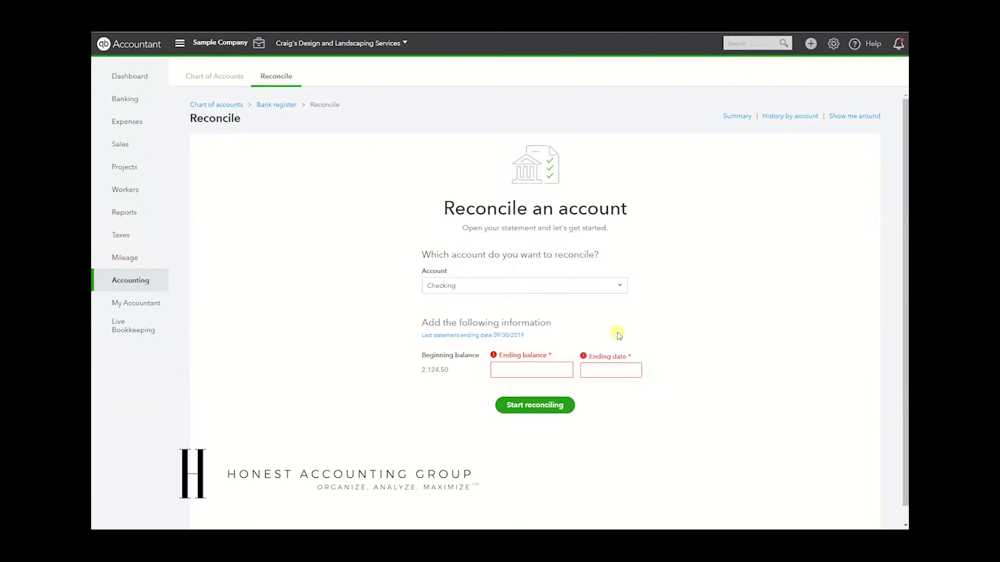
left_click(734, 117)
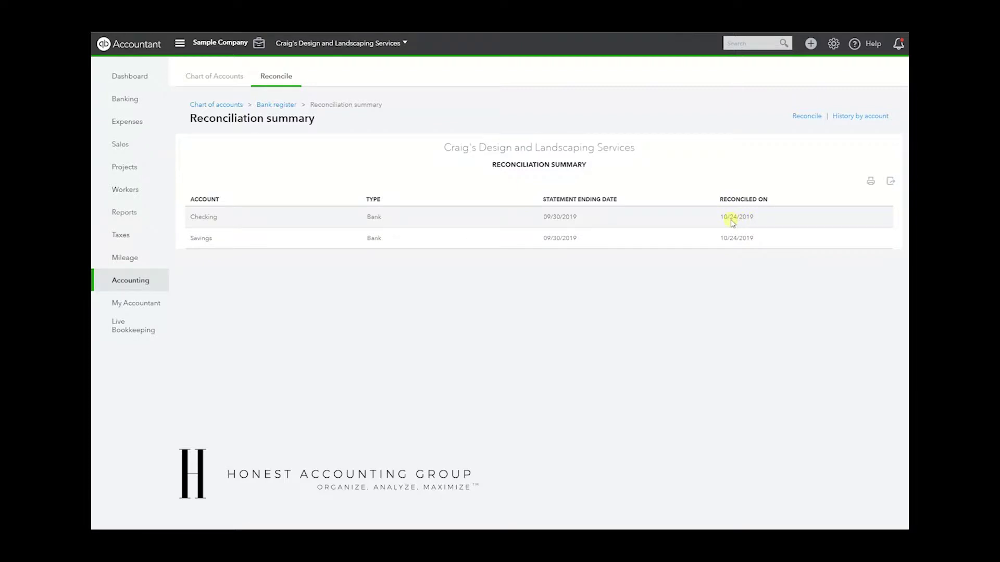
Step: Open the Checking reconciliation report from the summary and scroll through it
left_click(373, 218)
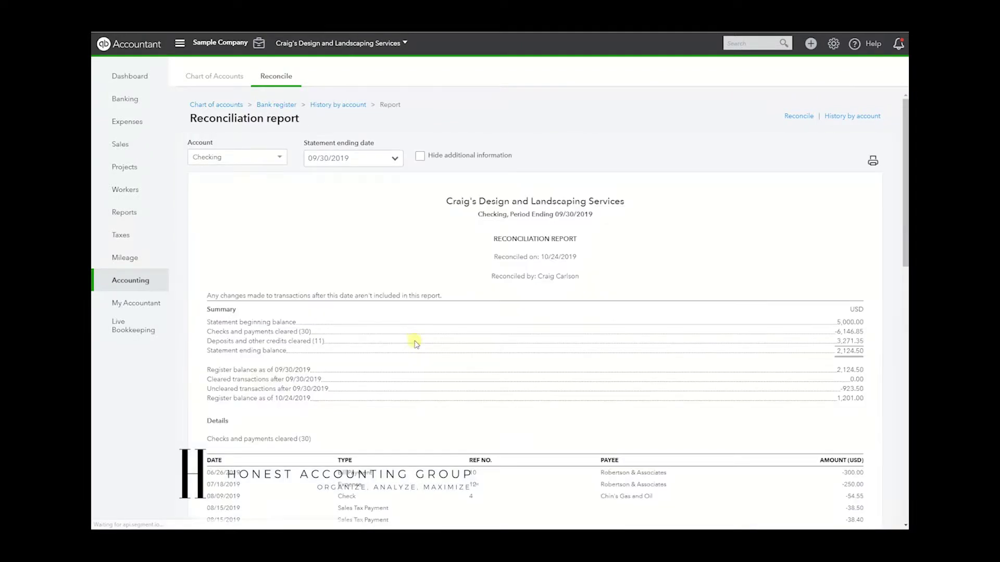
scroll(554, 400, "down", 5)
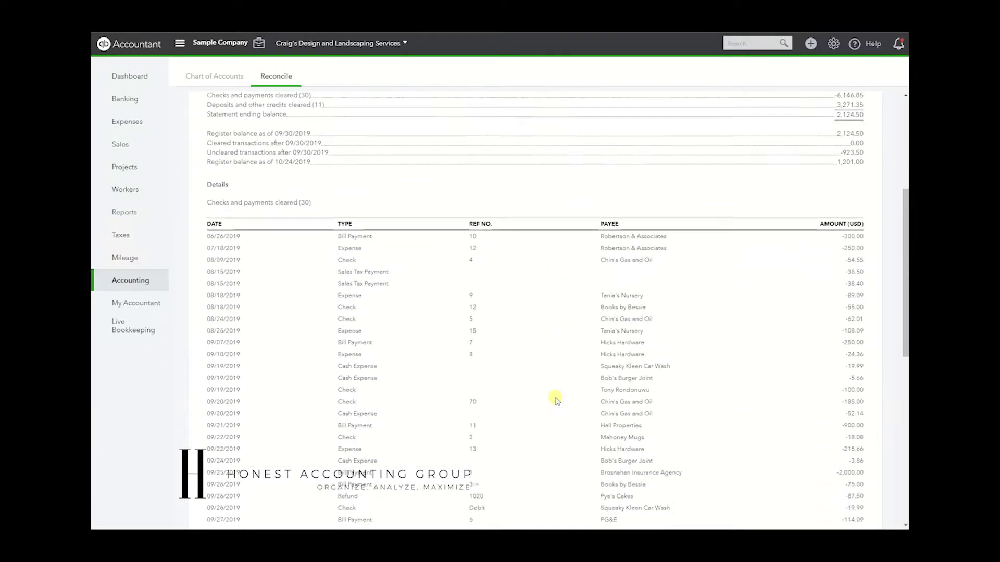
scroll(555, 400, "down", 8)
scroll(555, 400, "up", 12)
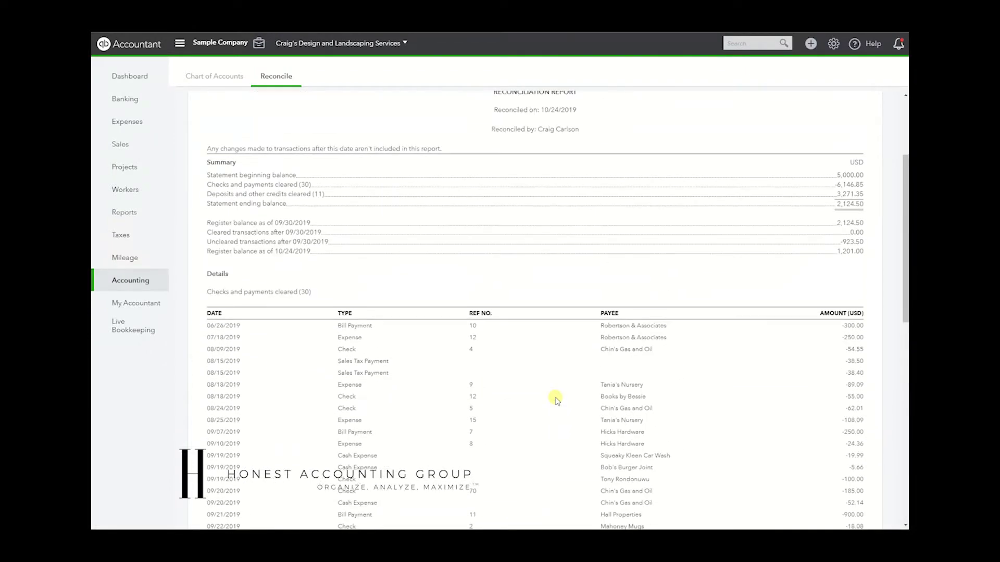
scroll(555, 400, "up", 3)
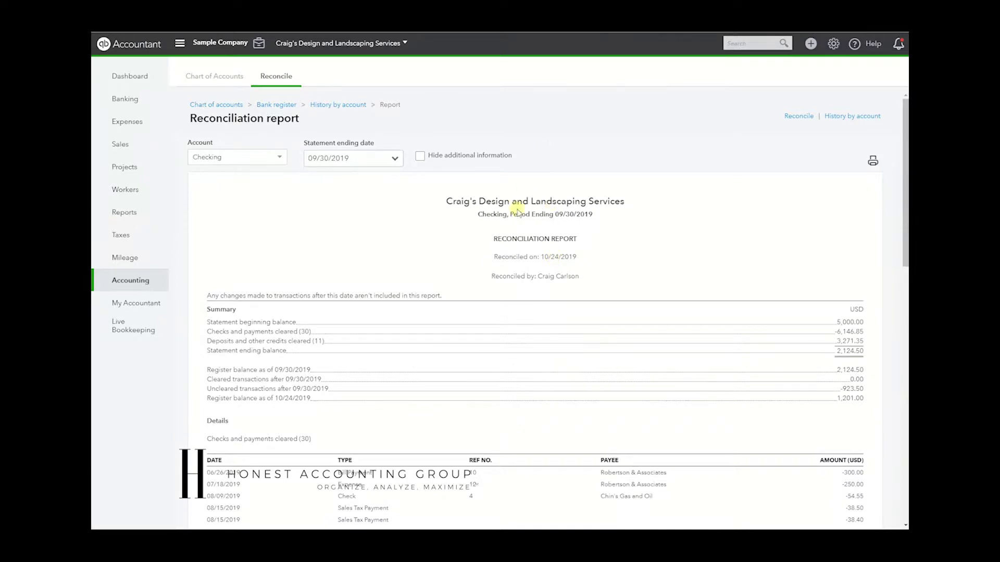
Step: Switch the report to Savings and back to Checking, keeping the 09/30/2019 statement period
left_click(216, 157)
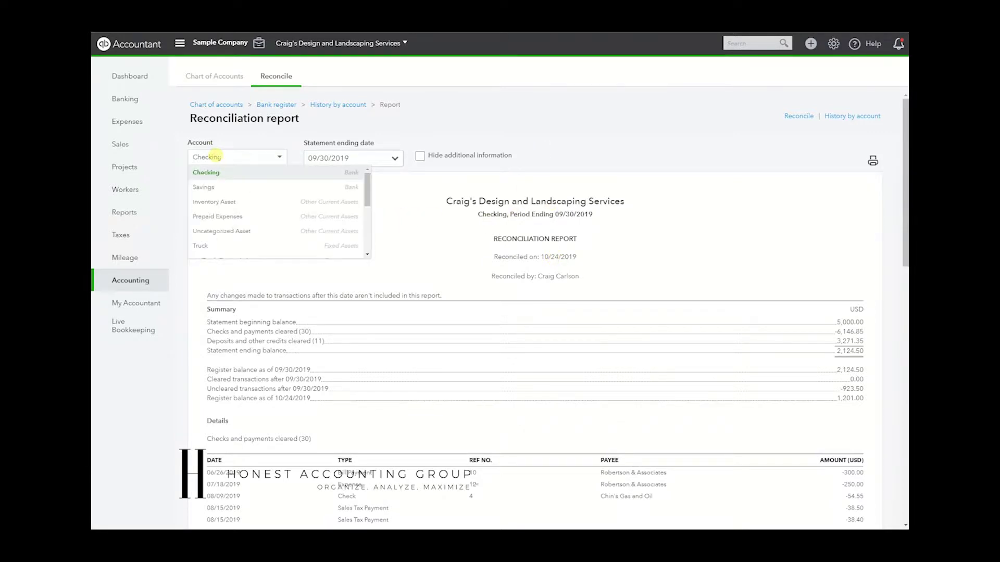
left_click(217, 188)
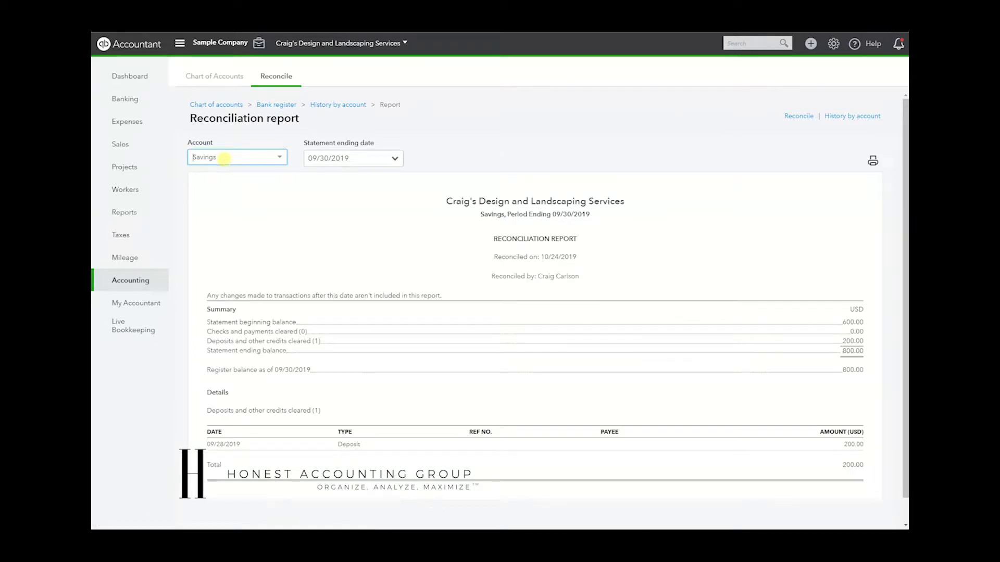
left_click(223, 158)
left_click(219, 173)
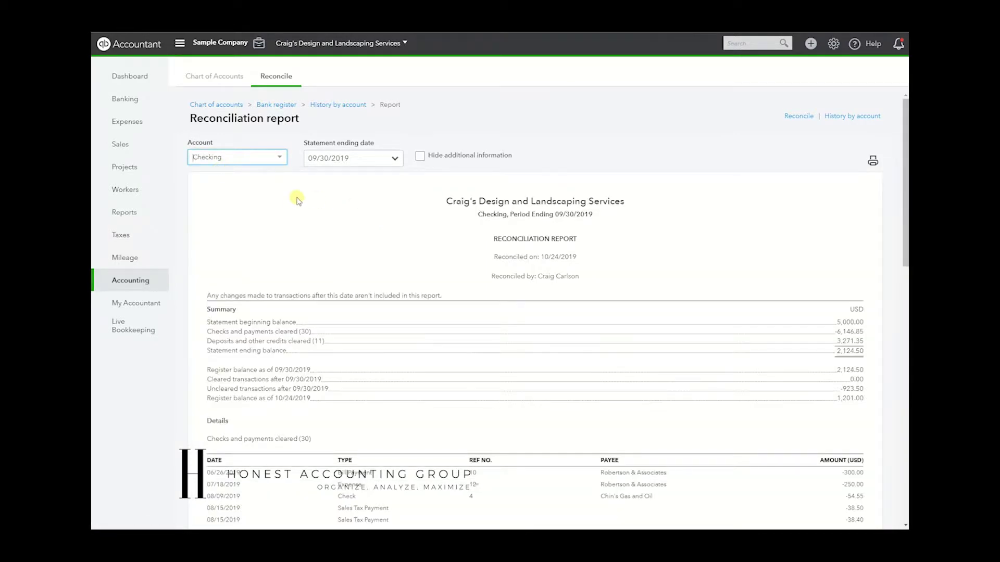
left_click(262, 184)
left_click(350, 158)
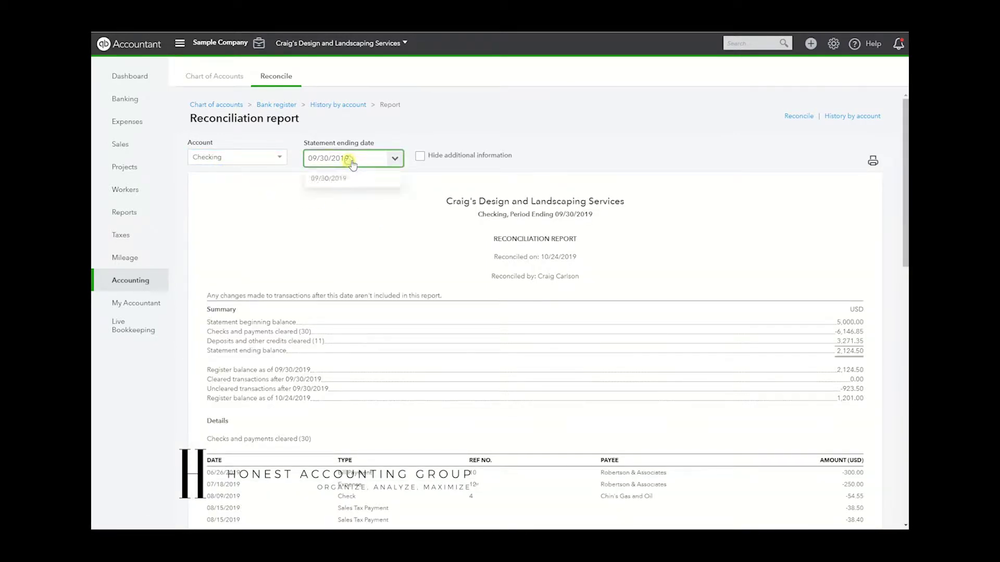
left_click(329, 180)
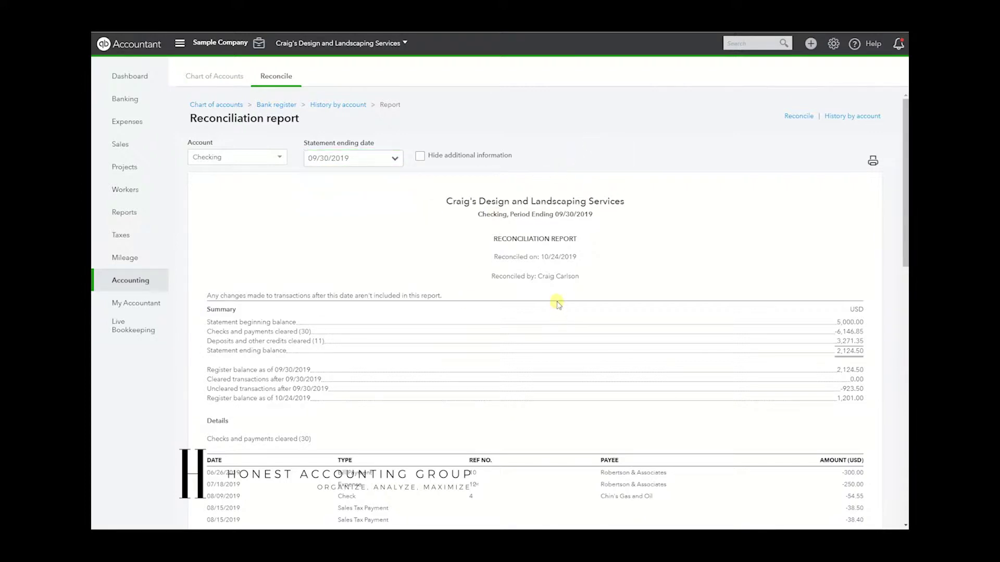
Step: Highlight the period ending date, the 10/24/2019 reconciled-on line, and the reconciled-by line
left_click_drag(446, 201, 580, 214)
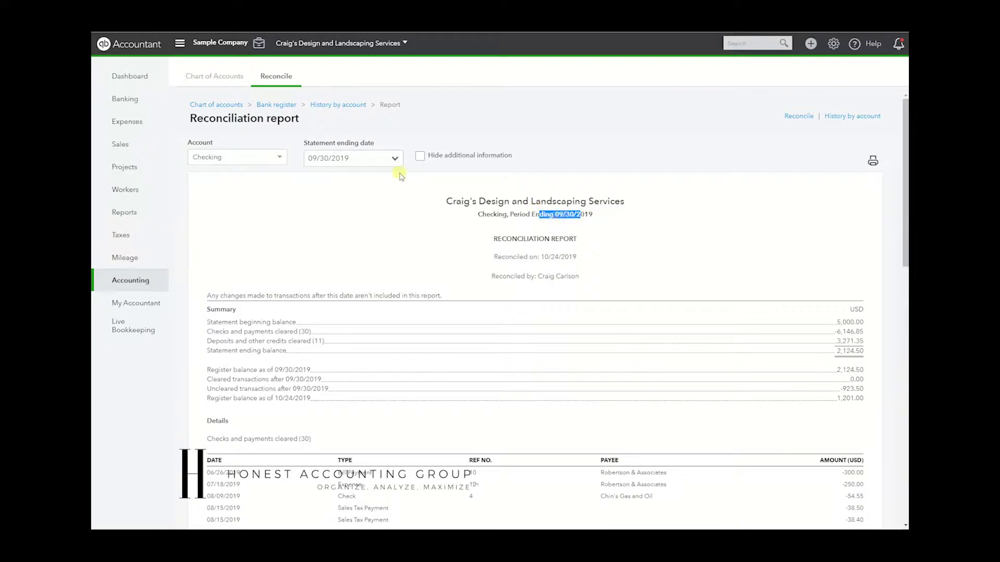
triple_click(548, 255)
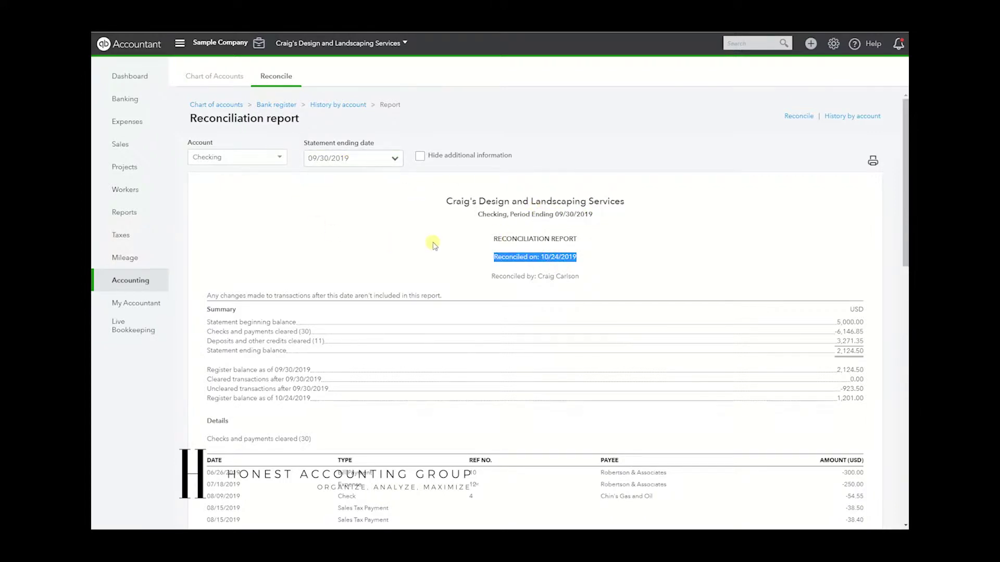
triple_click(543, 276)
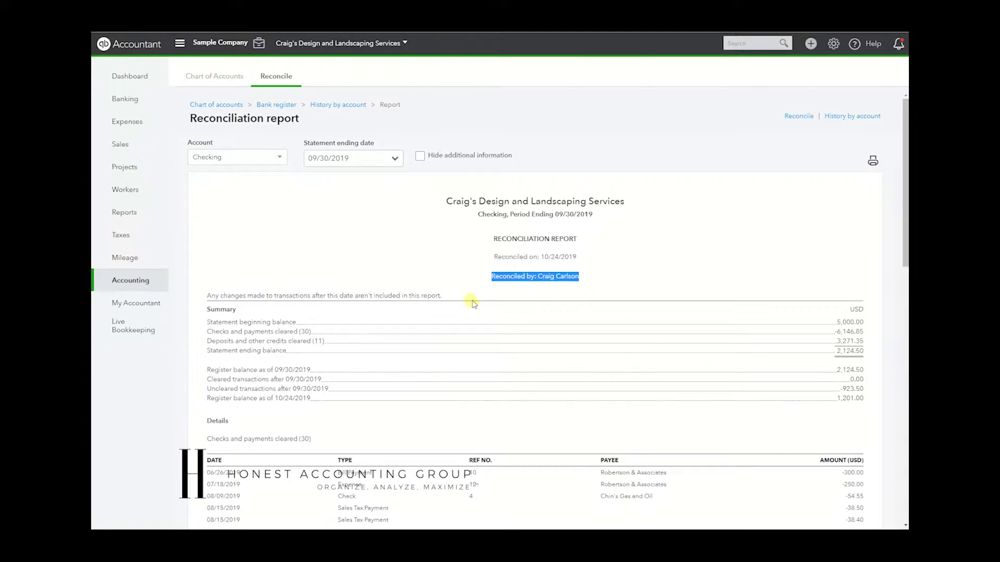
left_click(598, 163)
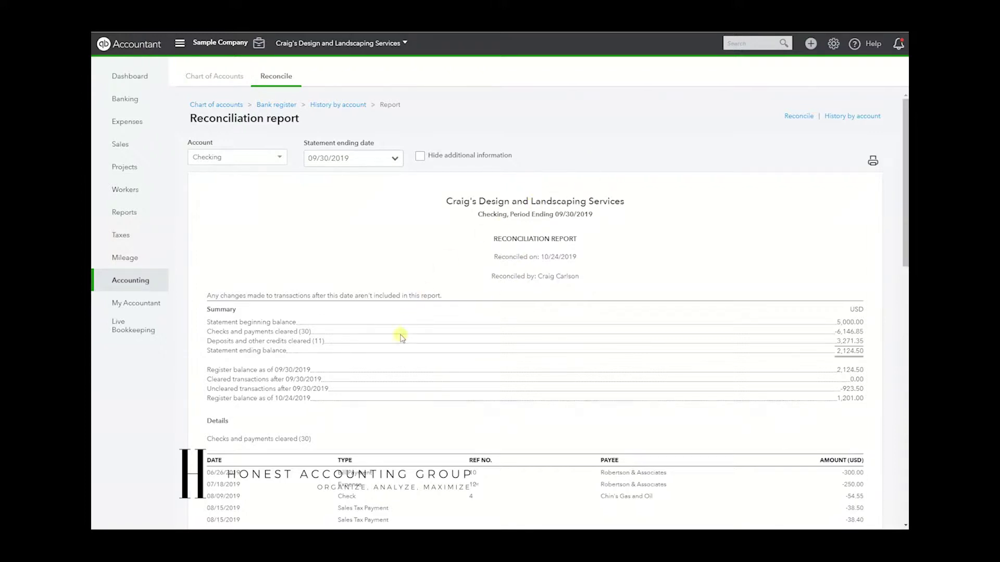
scroll(420, 344, "down", 1)
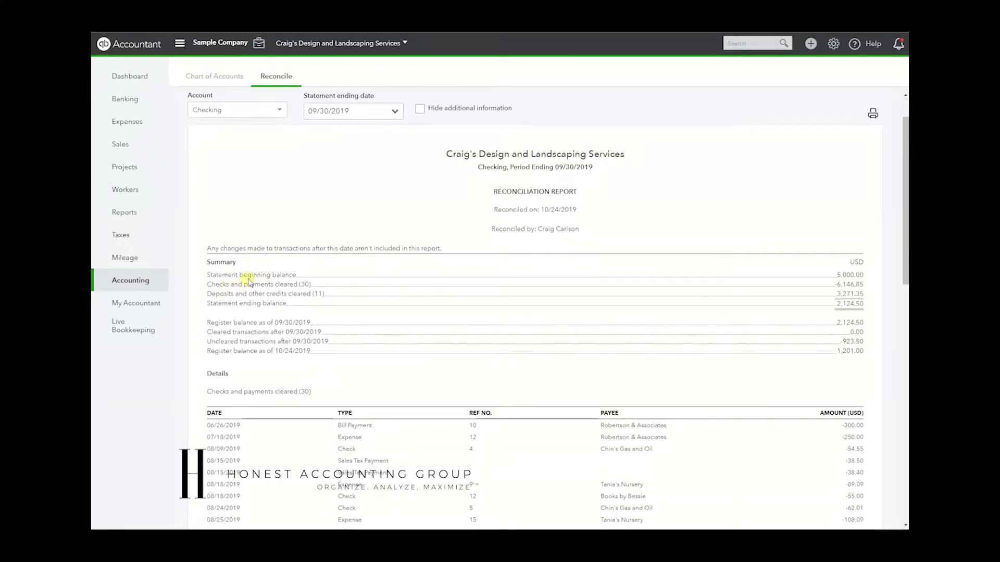
double_click(844, 276)
left_click(303, 285)
double_click(846, 284)
double_click(317, 294)
left_click(714, 369)
scroll(715, 369, "down", 2)
scroll(309, 333, "up", 2)
double_click(848, 323)
left_click(844, 310)
double_click(857, 331)
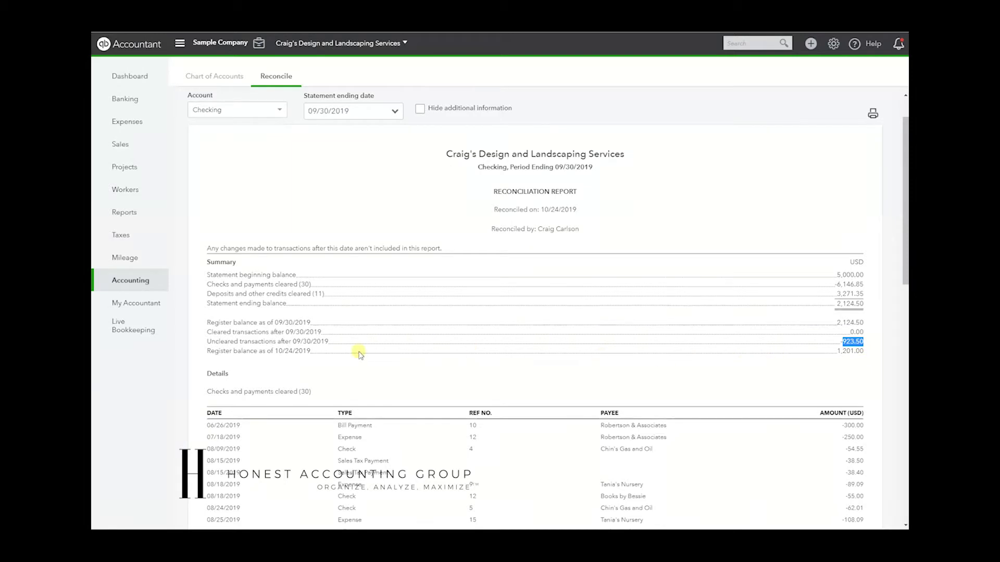
double_click(839, 322)
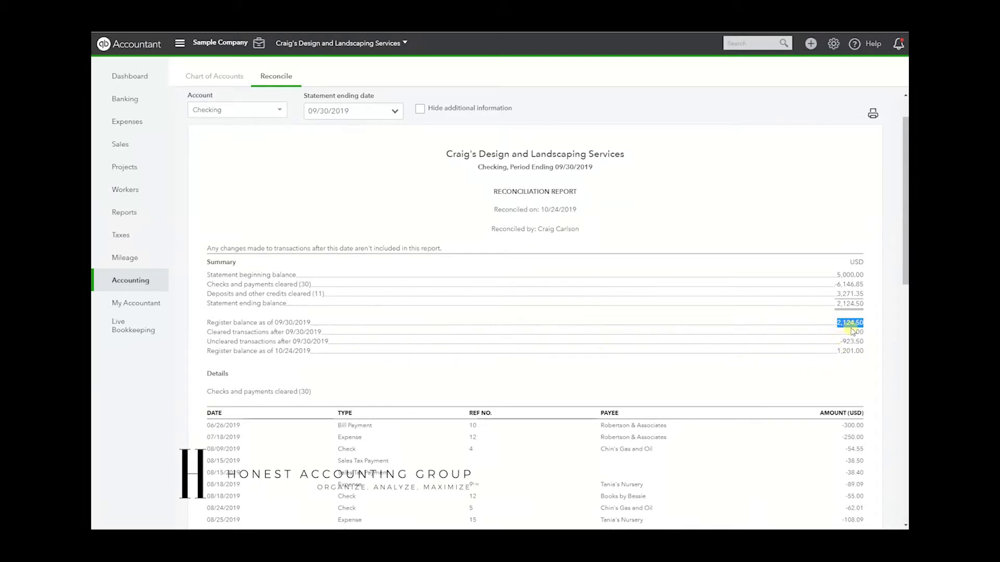
double_click(852, 341)
double_click(853, 352)
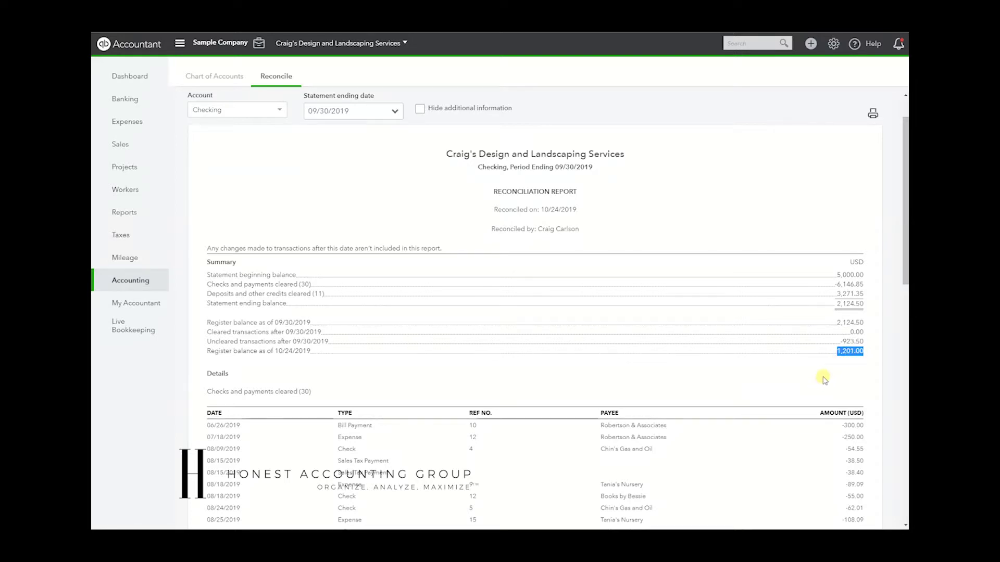
left_click(585, 382)
scroll(587, 379, "down", 2)
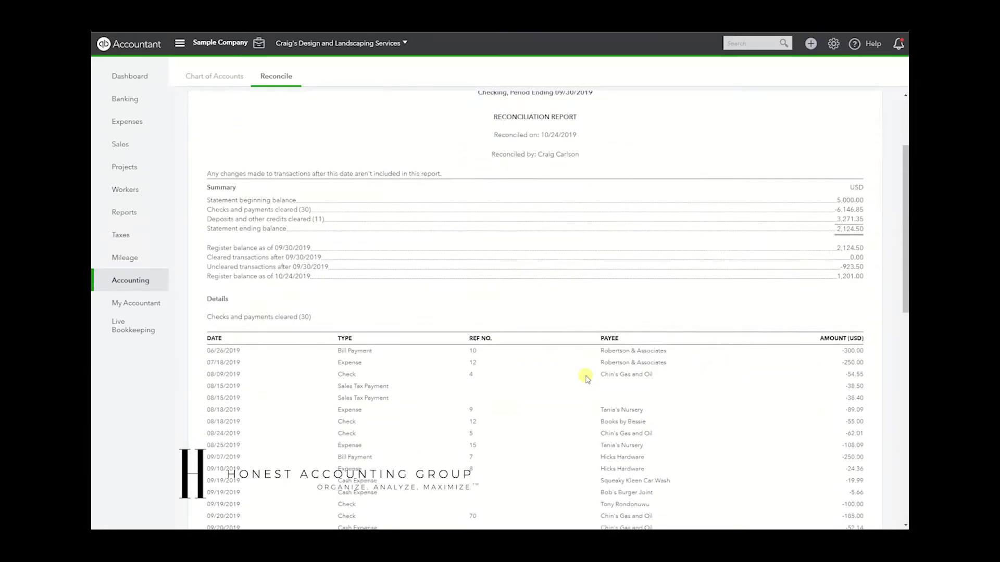
triple_click(213, 295)
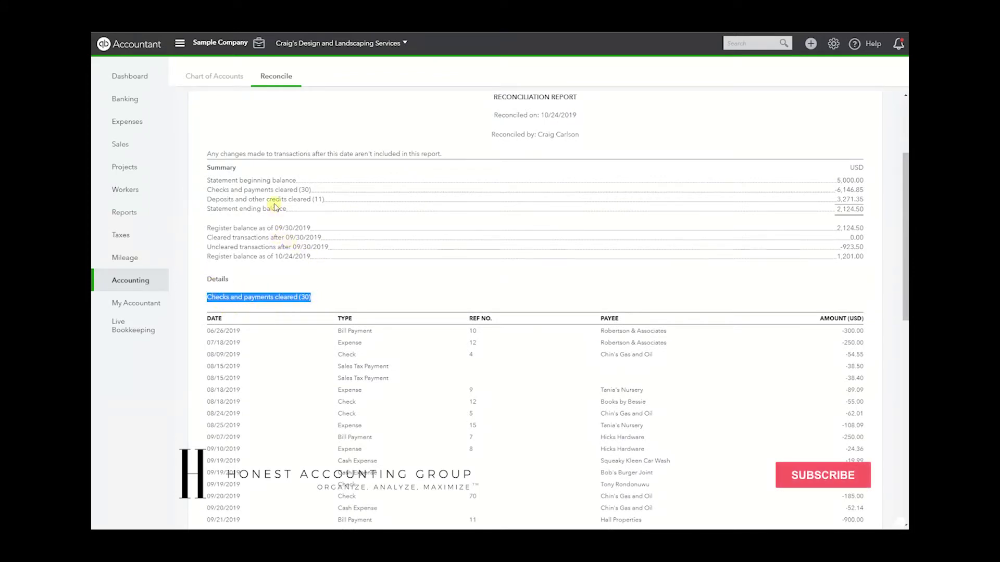
left_click(305, 189)
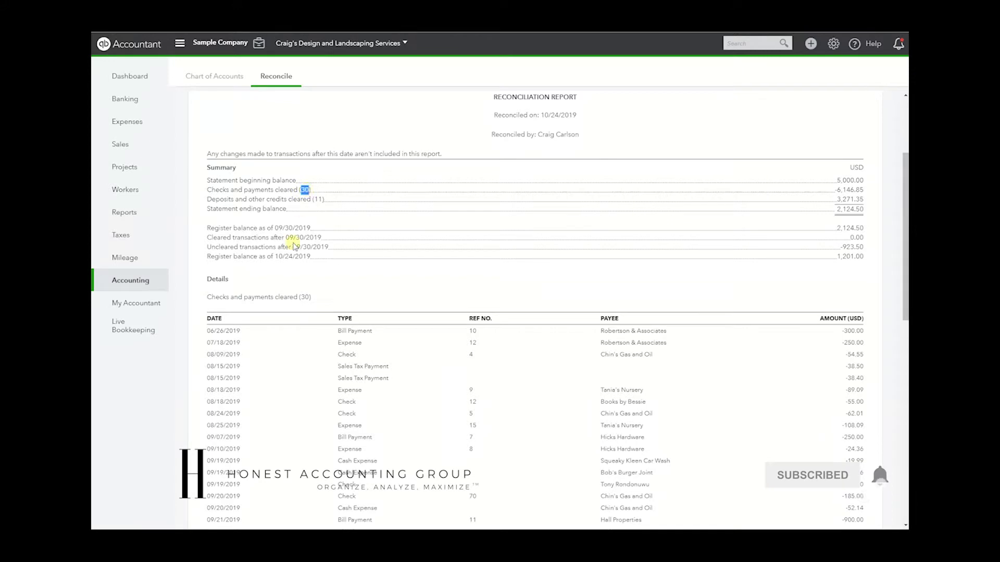
double_click(304, 297)
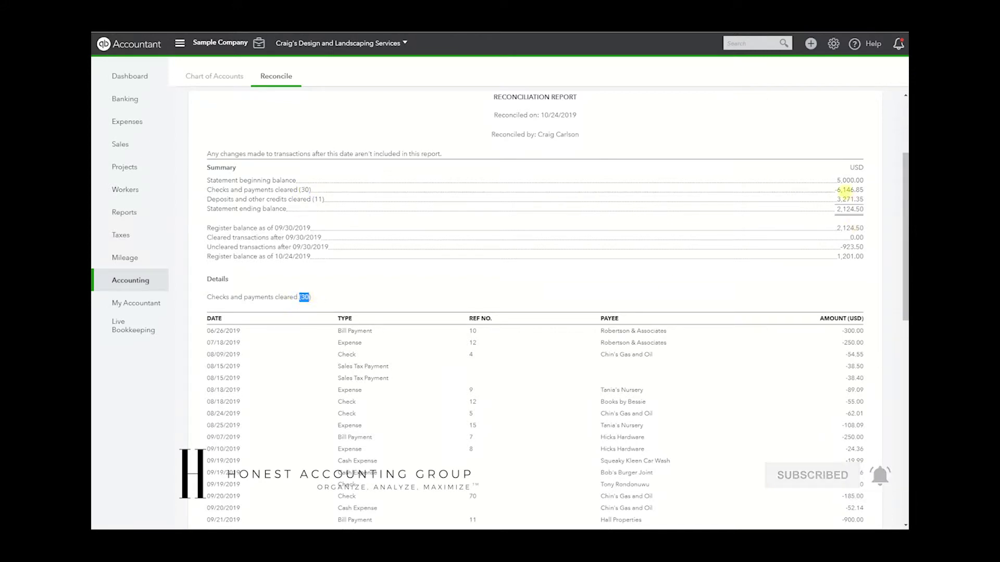
left_click(843, 189)
double_click(846, 189)
left_click(682, 285)
scroll(682, 289, "down", 1)
scroll(677, 297, "down", 4)
scroll(672, 292, "up", 2)
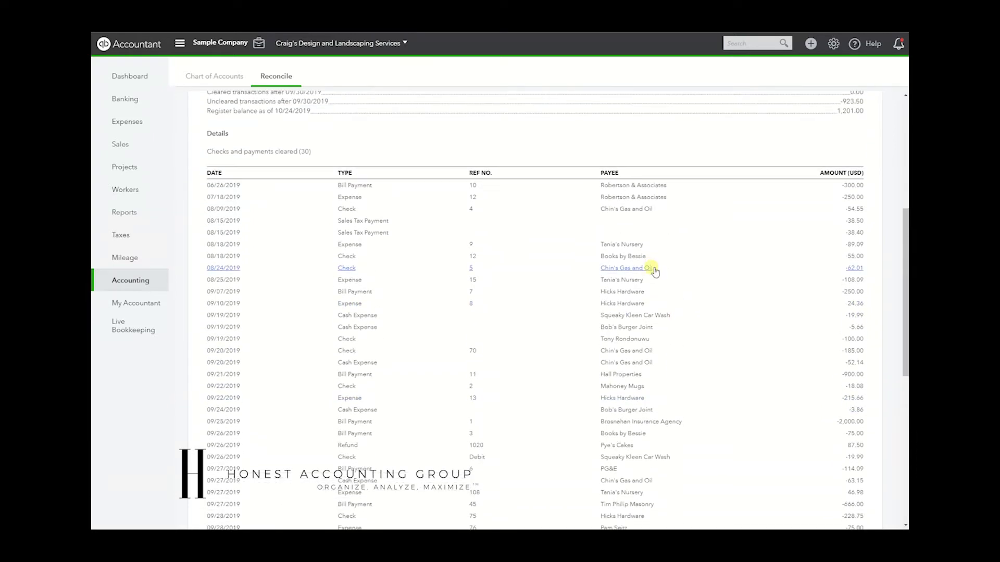
scroll(655, 272, "down", 1)
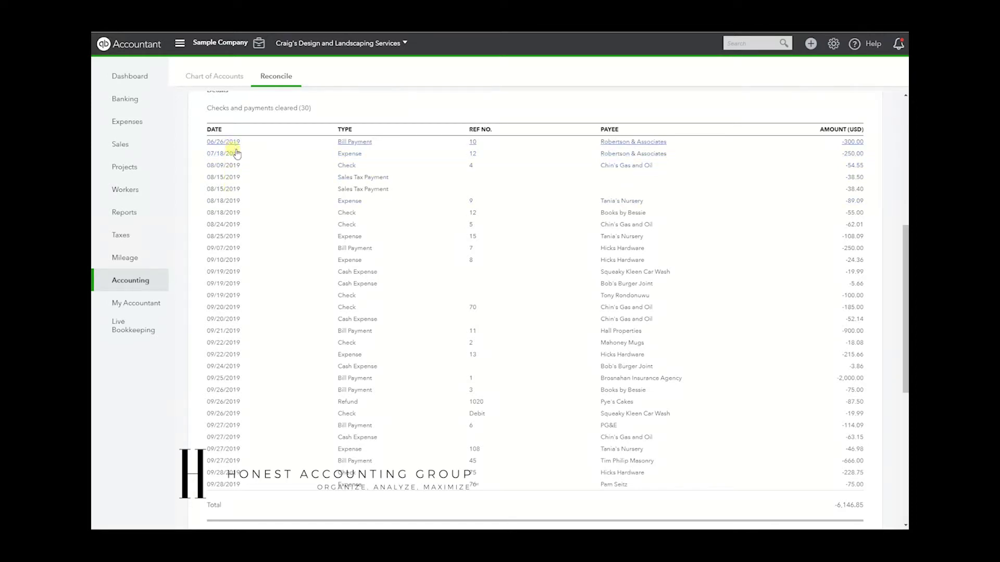
double_click(844, 504)
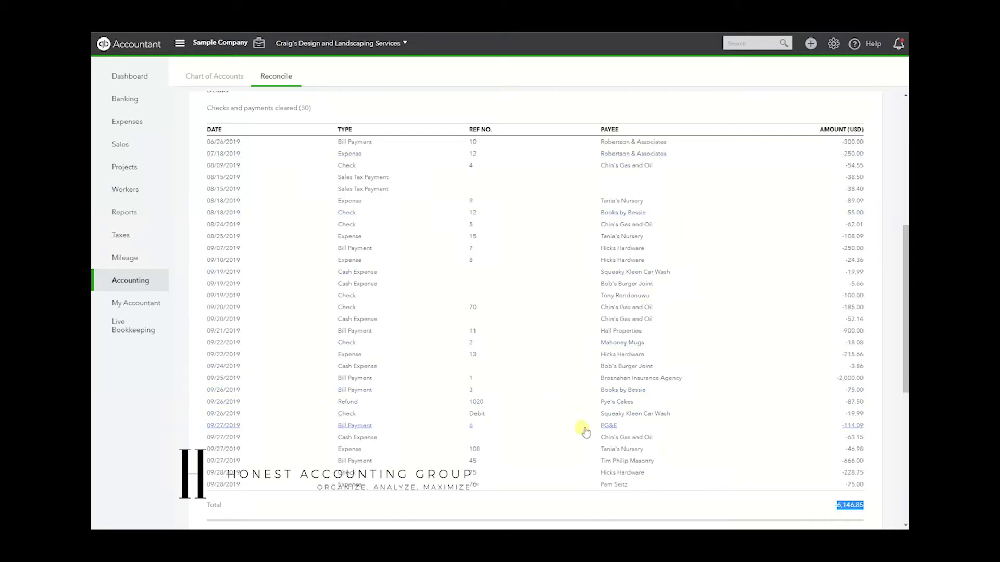
scroll(585, 397, "down", 5)
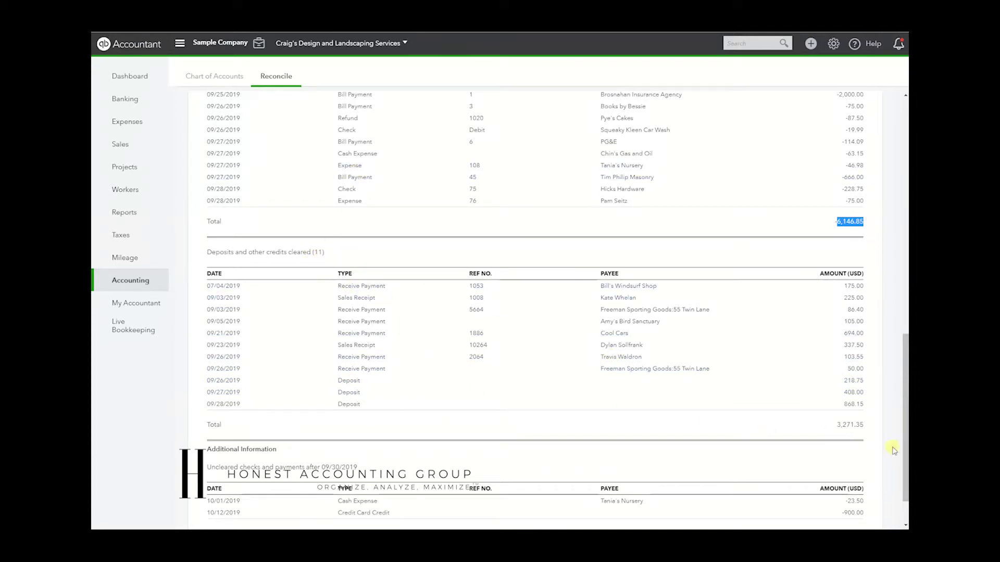
triple_click(843, 424)
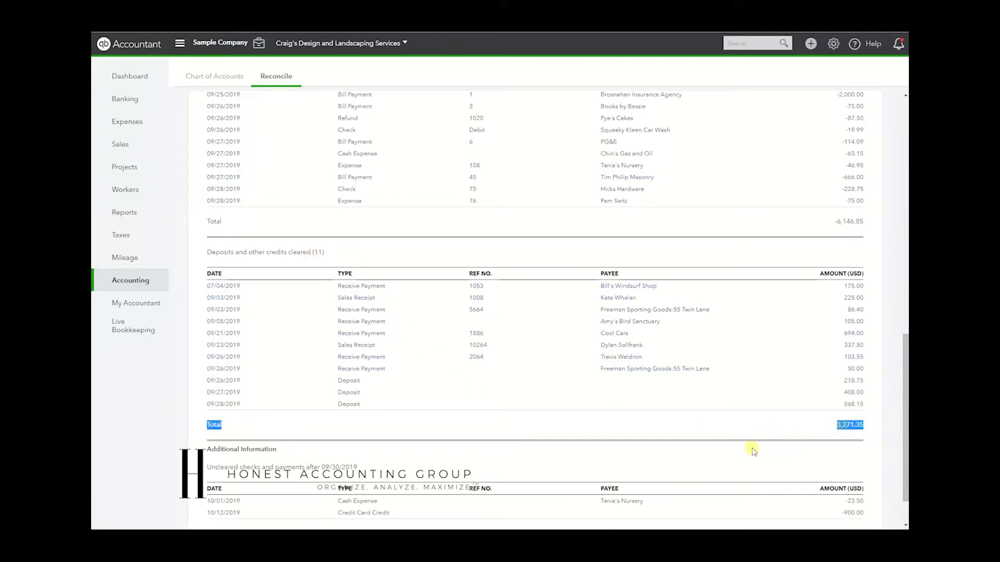
left_click(833, 435)
scroll(754, 448, "down", 1)
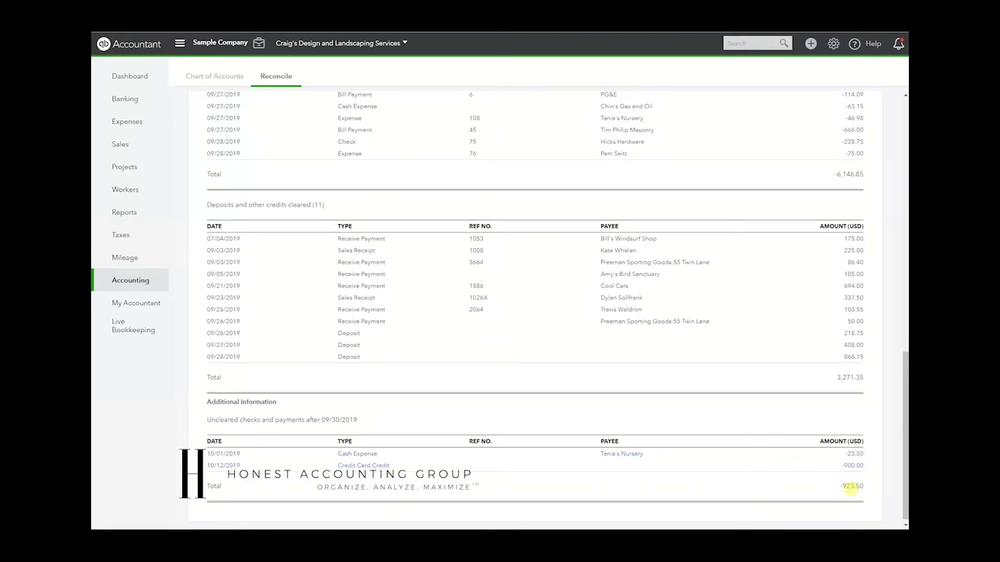
double_click(850, 487)
scroll(670, 493, "up", 15)
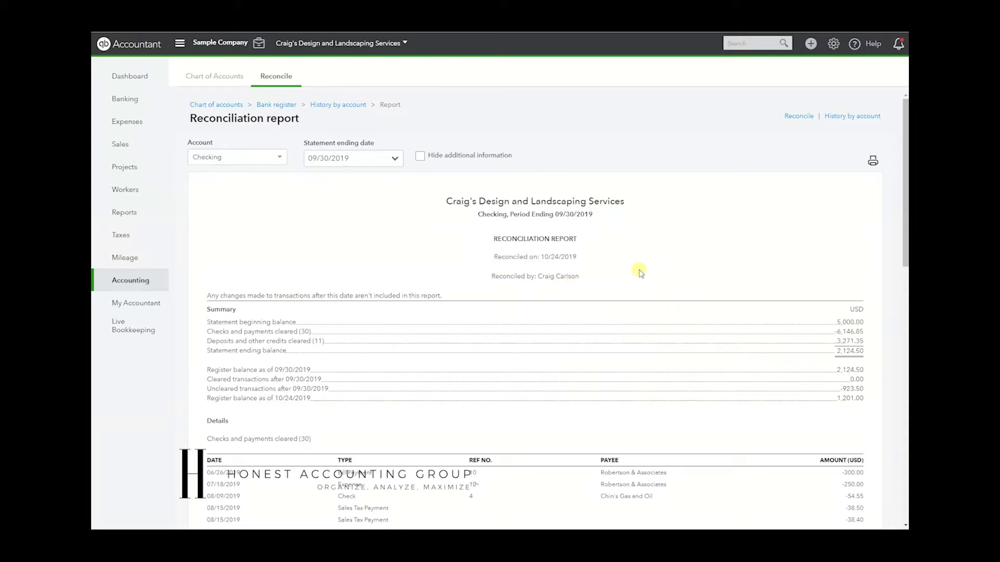
left_click(873, 162)
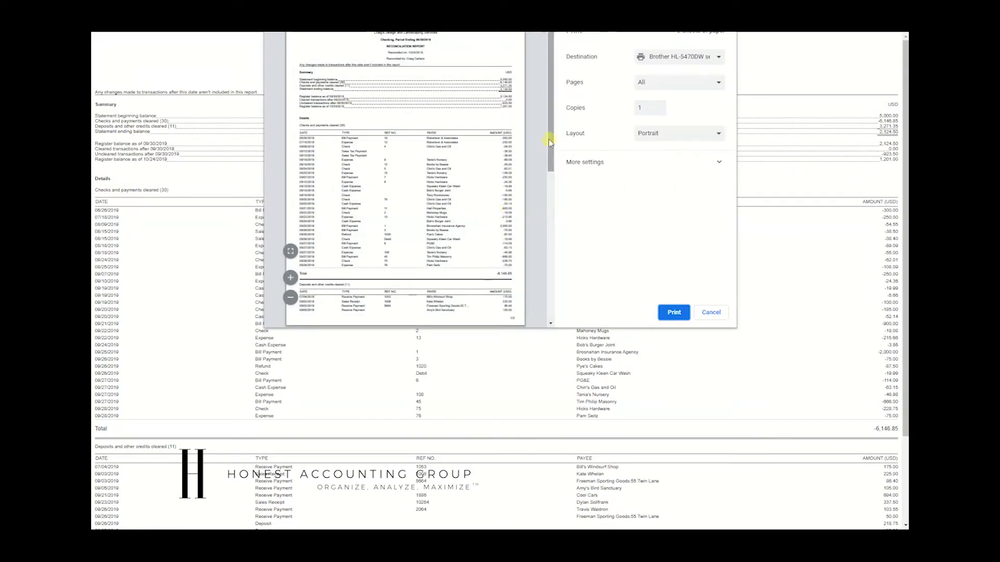
left_click(708, 312)
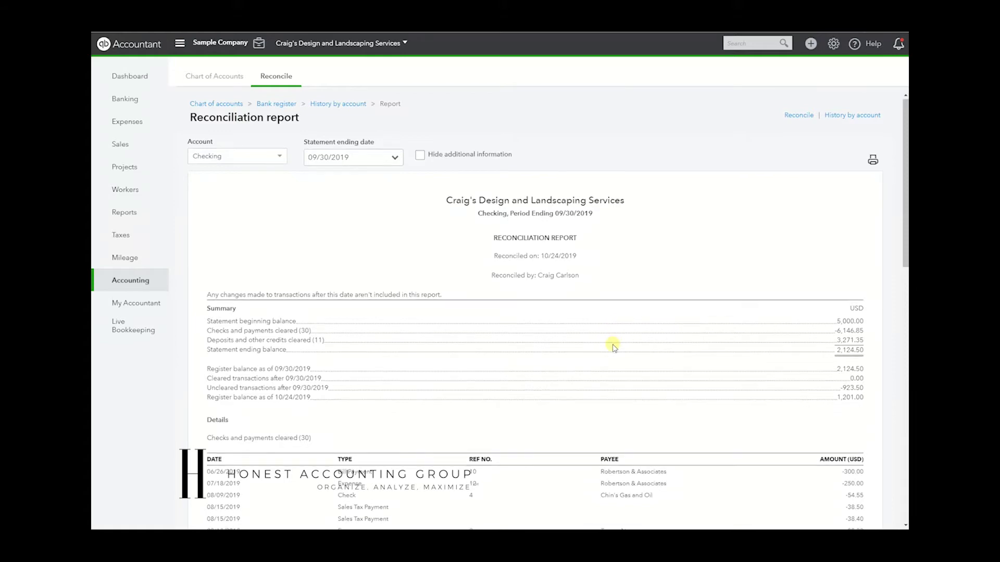
scroll(620, 333, "down", 5)
scroll(611, 358, "up", 6)
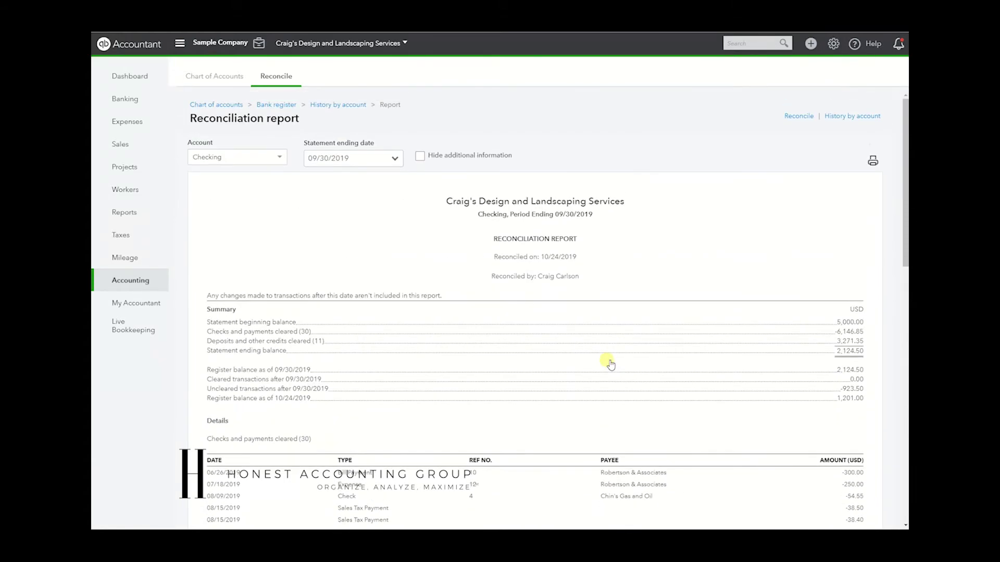
scroll(609, 362, "down", 3)
scroll(608, 362, "down", 2)
scroll(608, 361, "up", 3)
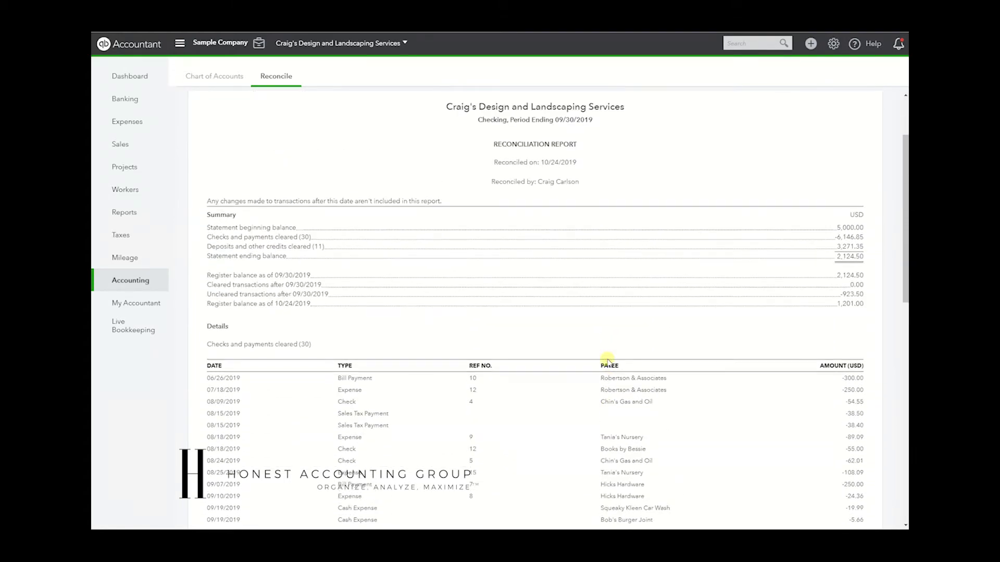
scroll(608, 362, "down", 3)
scroll(608, 362, "down", 3)
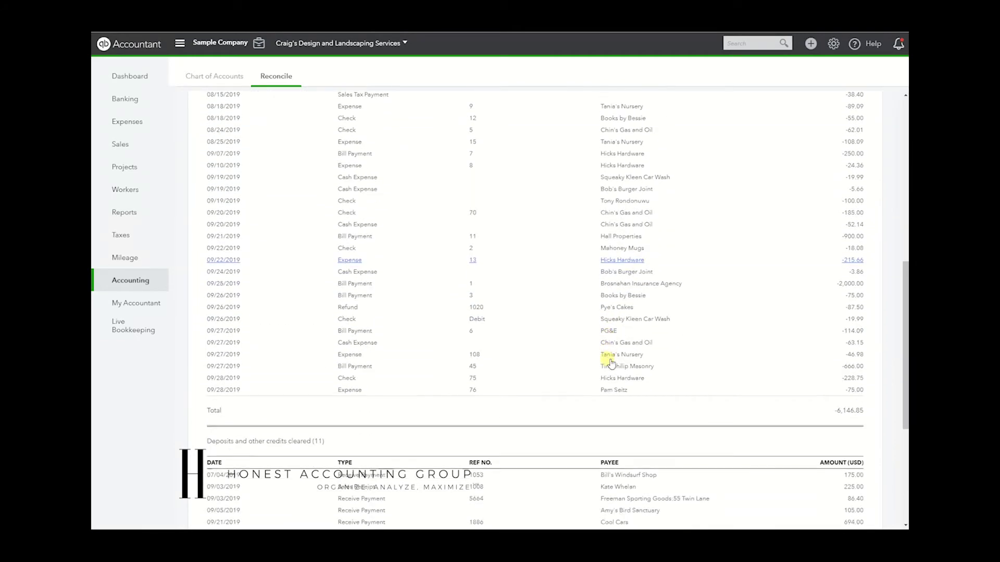
scroll(609, 362, "up", 5)
scroll(611, 363, "up", 3)
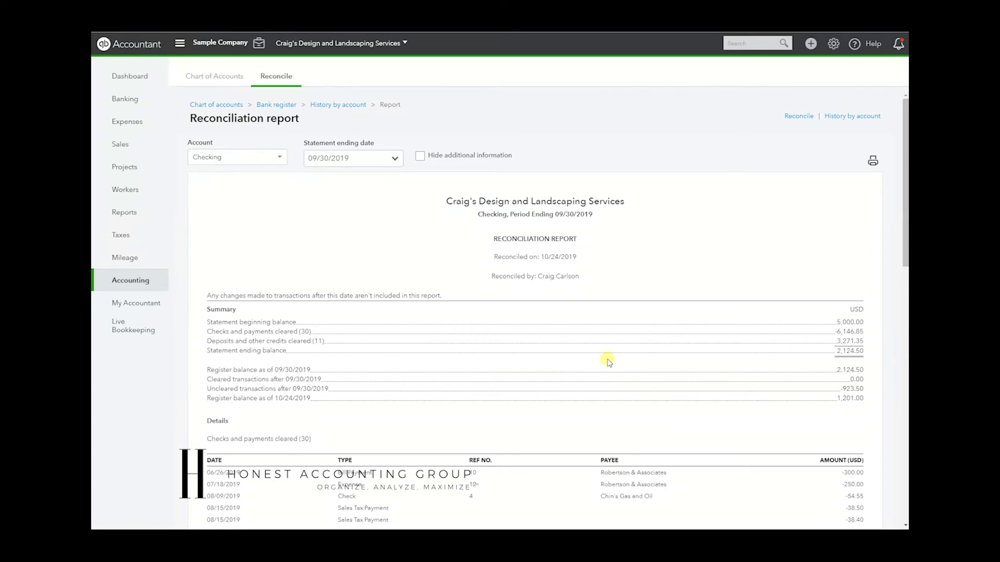
scroll(609, 362, "down", 4)
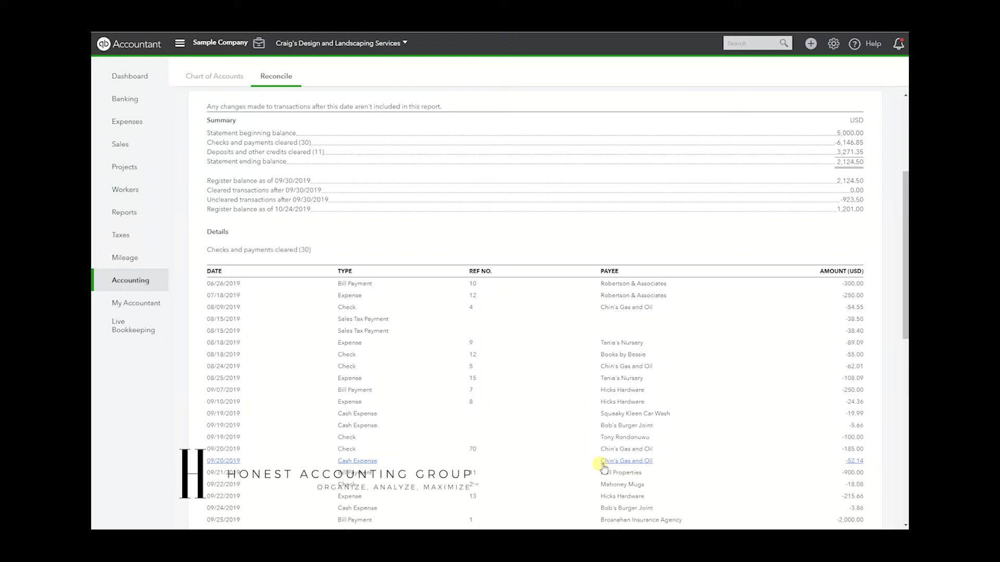
scroll(594, 448, "up", 4)
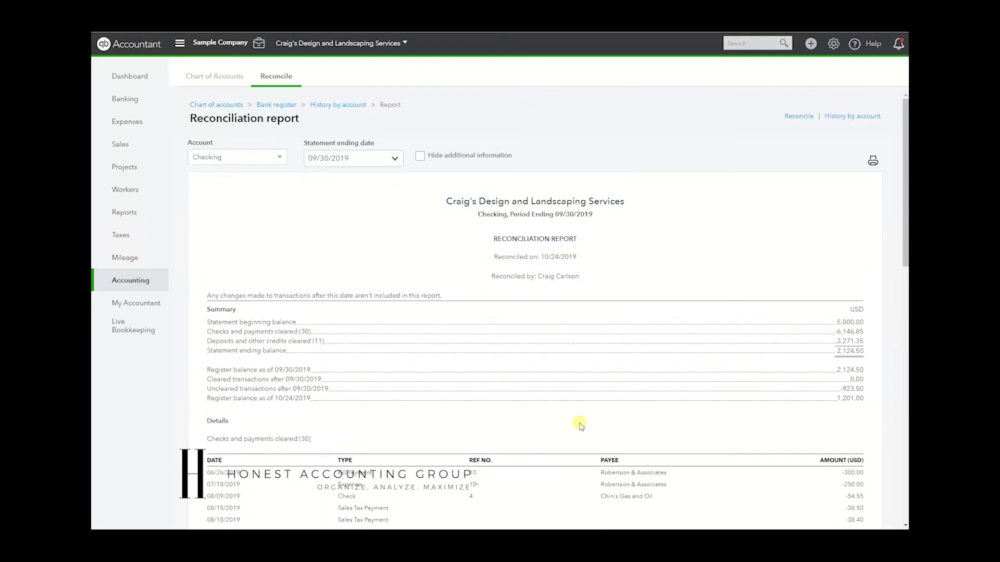